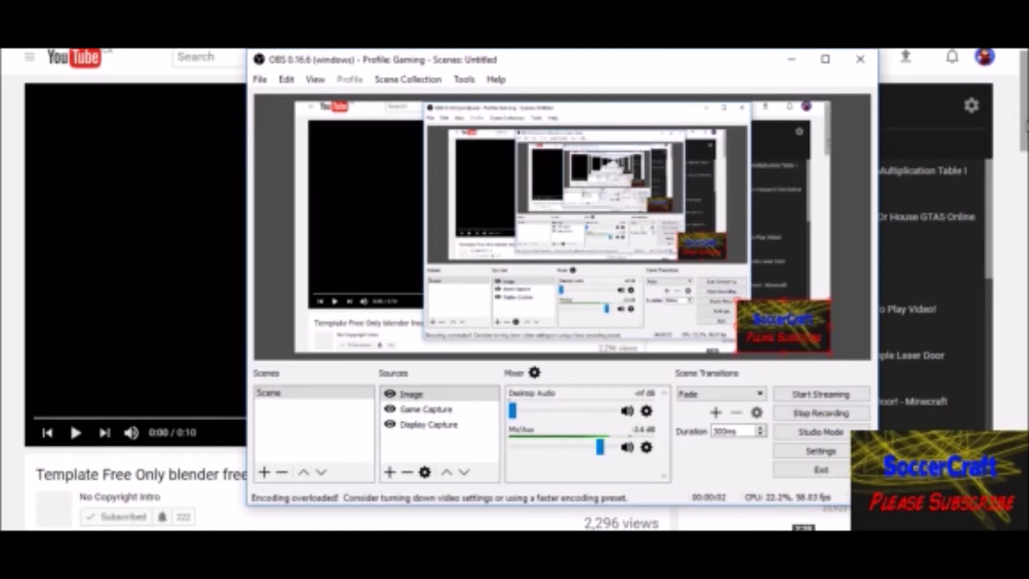
Raise the OBS Desktop Audio level from silent to about -26 dB, then minimize OBS
left_click_drag(513, 413, 550, 418)
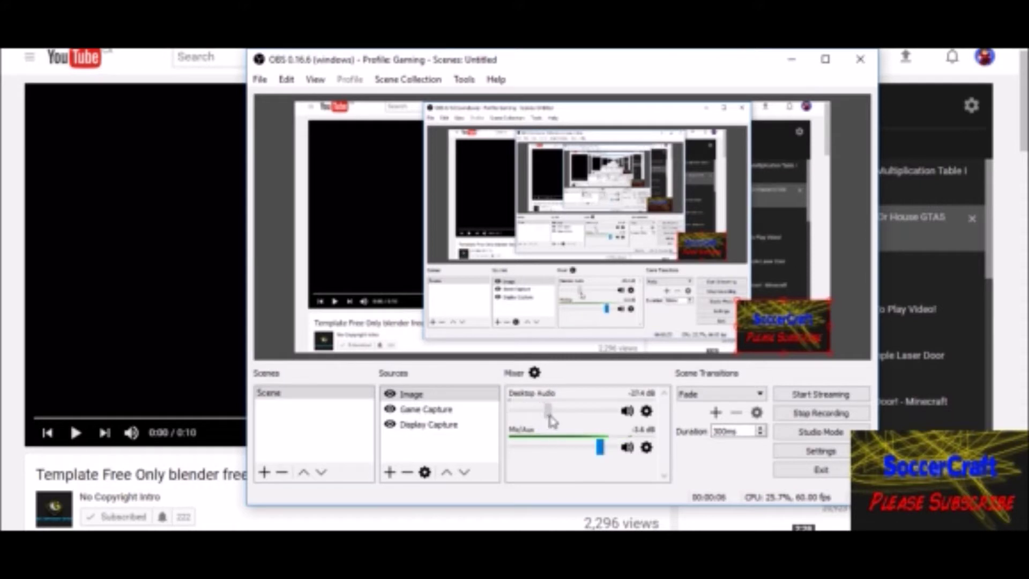
left_click_drag(552, 422, 557, 410)
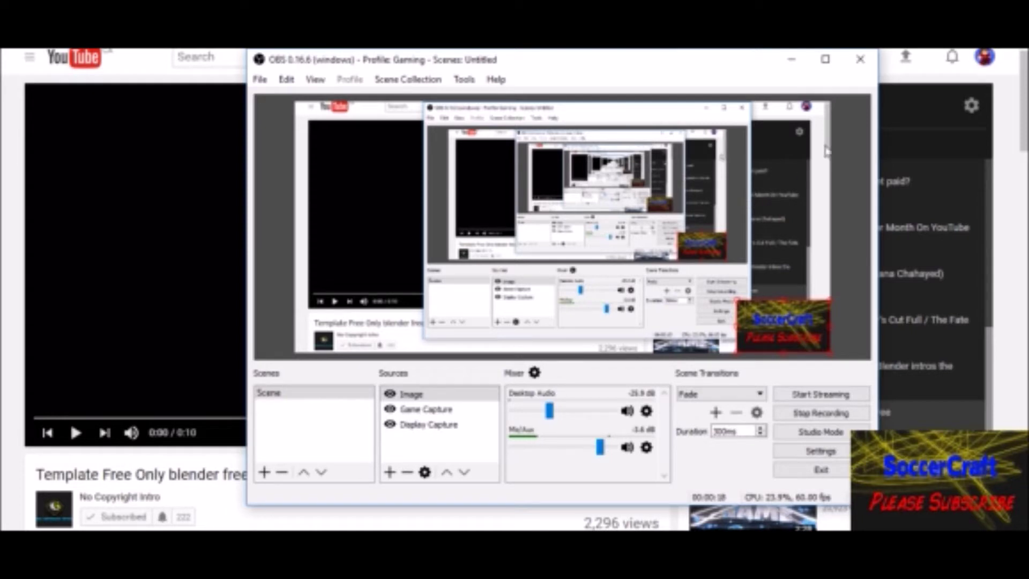
left_click(791, 60)
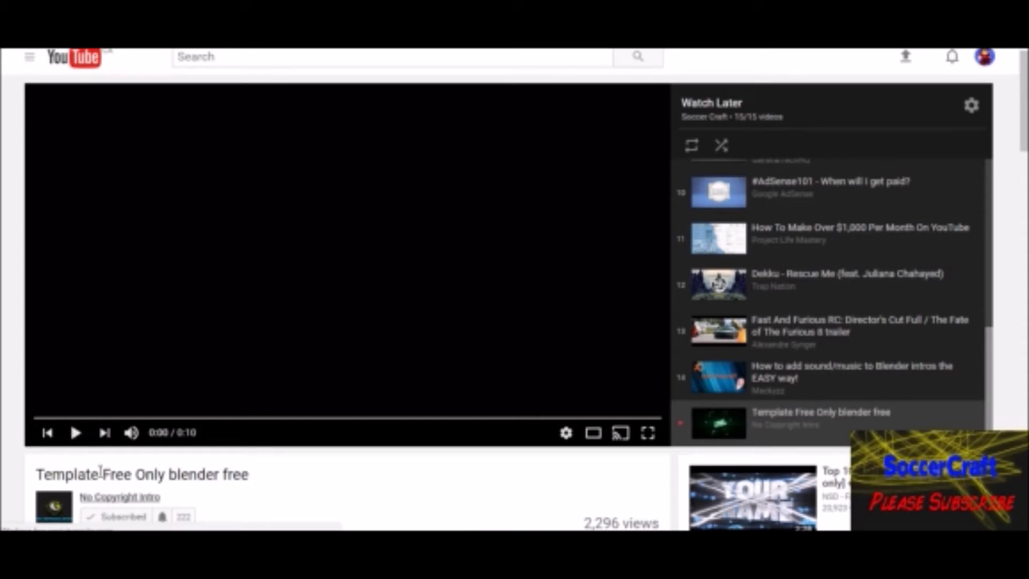
Play the 'Template Free Only blender free' intro, rewind it to 0:00, and switch back to OBS
left_click(76, 432)
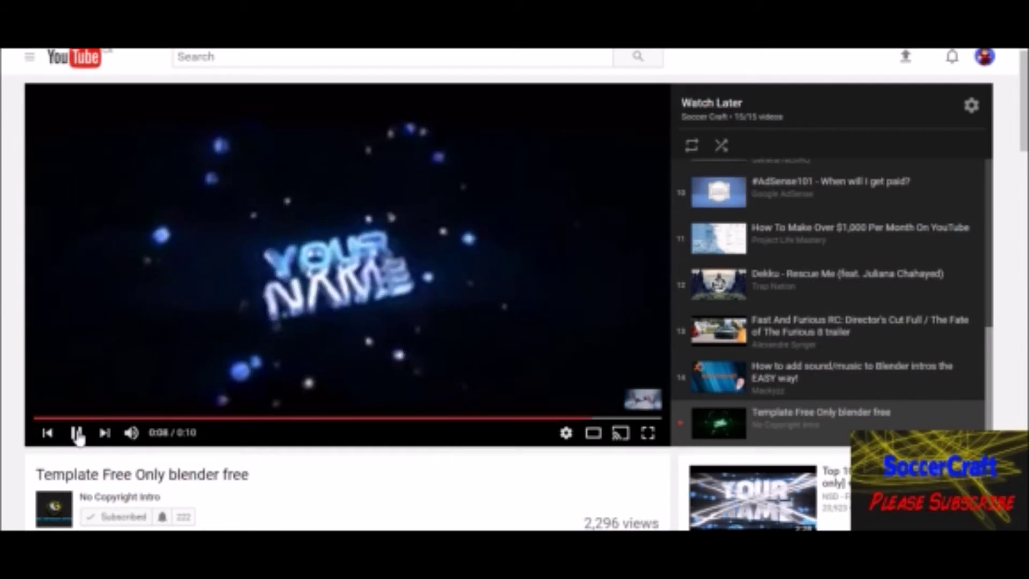
left_click(78, 434)
left_click(41, 418)
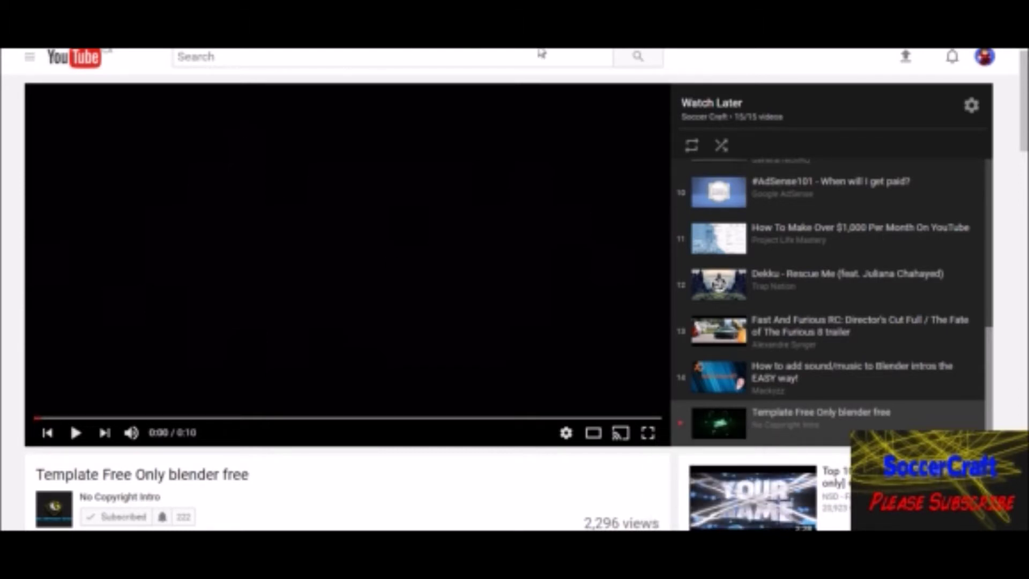
key("alt+Tab")
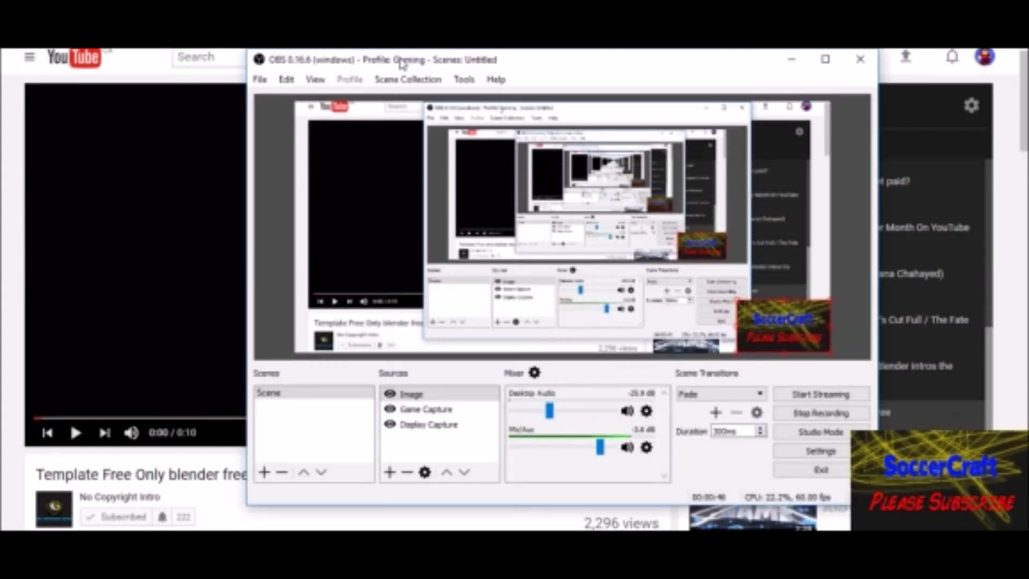
Move the OBS window lower on screen and select the Display Capture source
left_click_drag(534, 68, 528, 98)
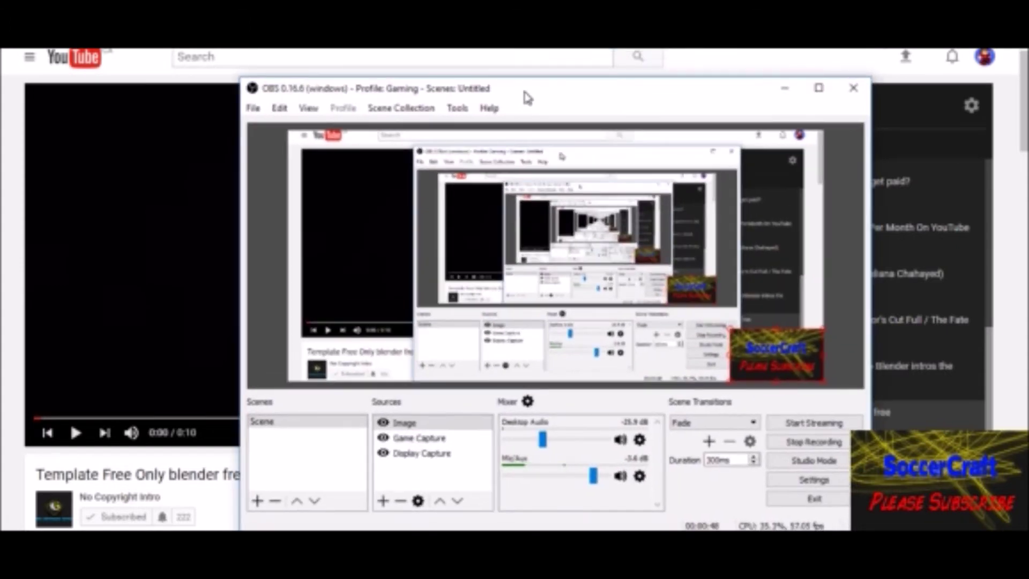
left_click(435, 454)
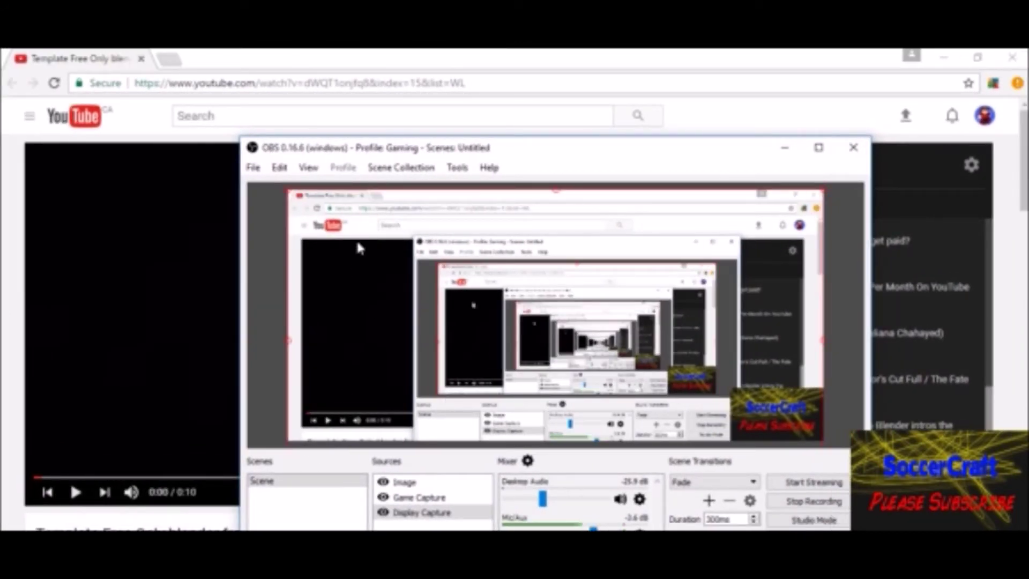
Copy the intro video's URL from the address bar, then minimize OBS again
left_click(485, 79)
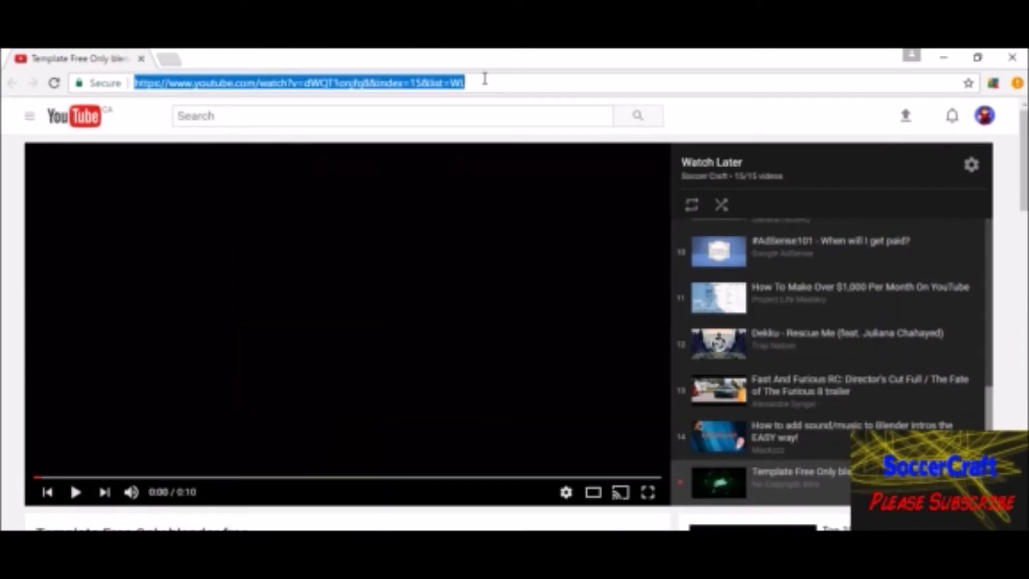
left_click(483, 80)
left_click_drag(464, 82, 122, 88)
right_click(364, 82)
left_click(394, 135)
key("alt+Tab")
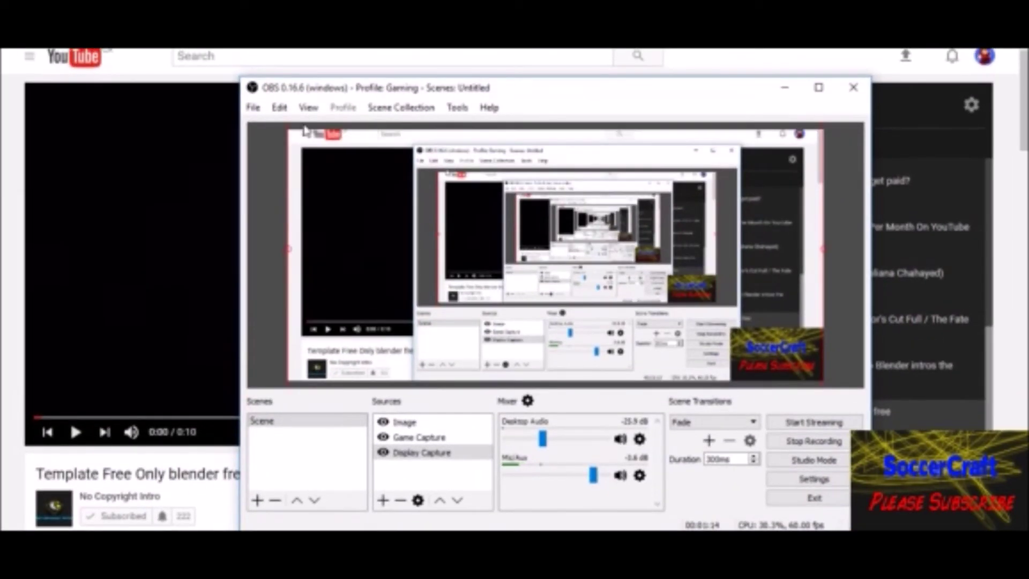
left_click(784, 88)
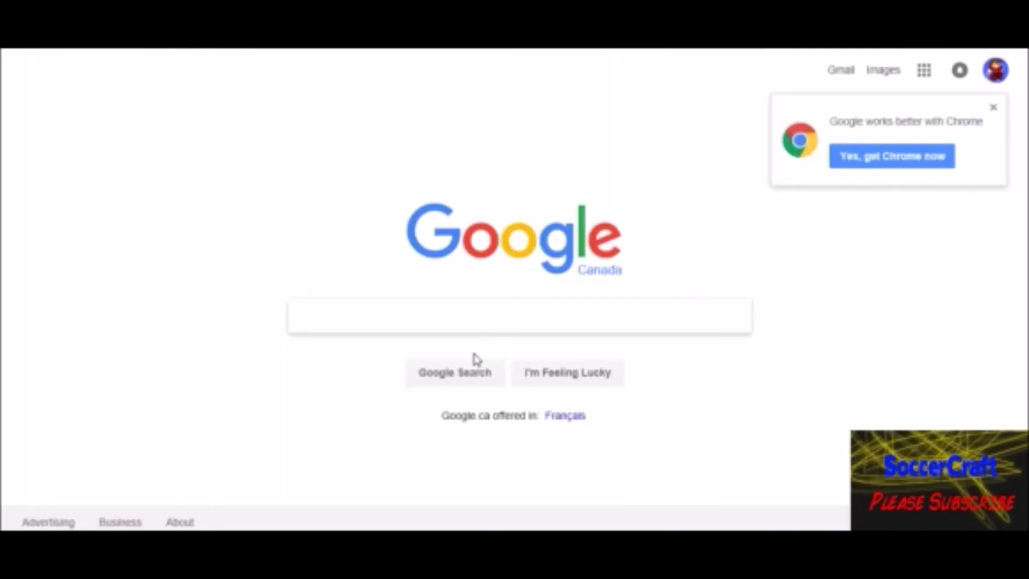
Search Google for 'YouTube to mp3' and open the YouTube-mp3.org converter result
type("YouTu")
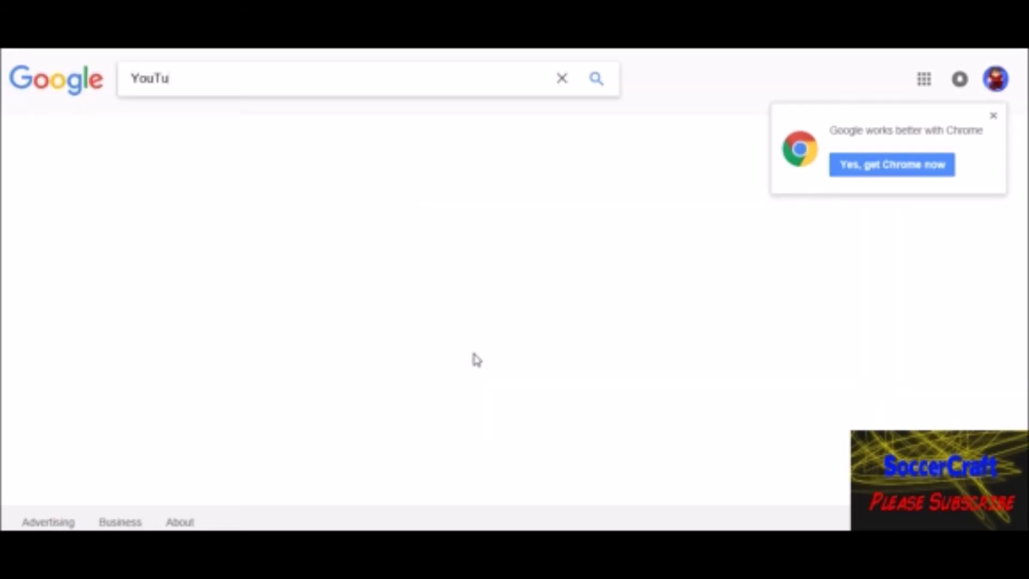
type("be")
key("BackSpace")
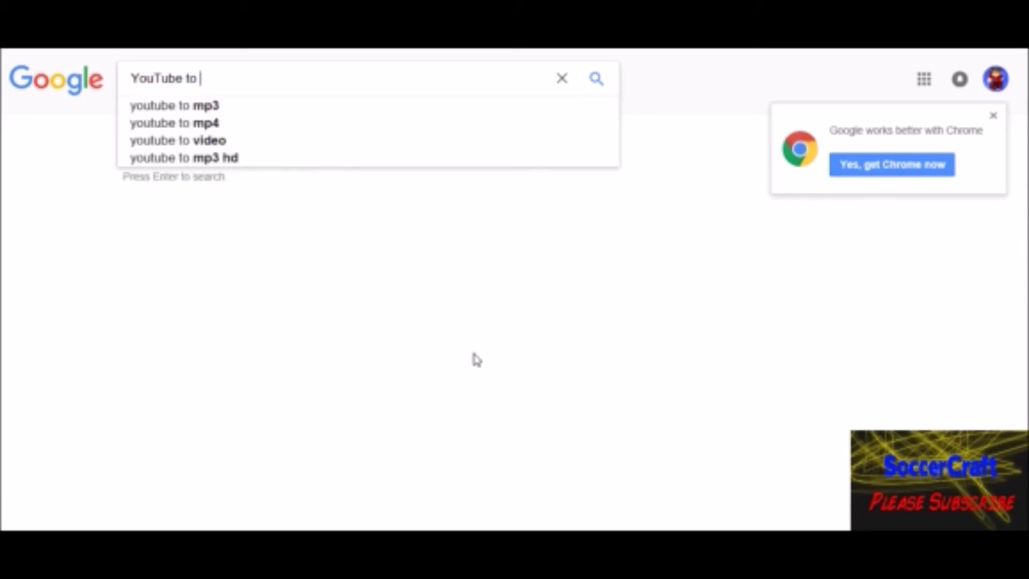
type("3")
key("Return")
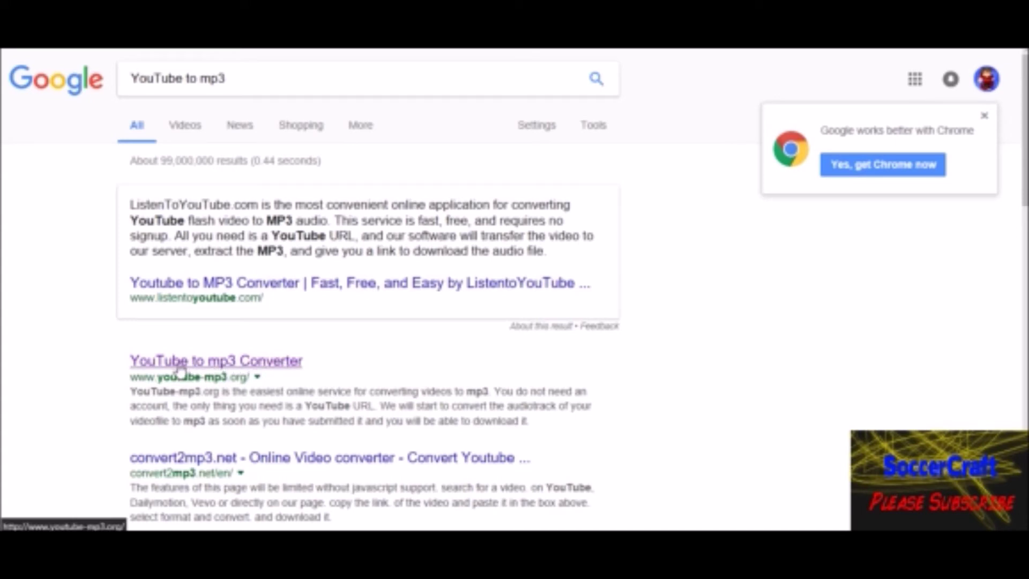
left_click(252, 368)
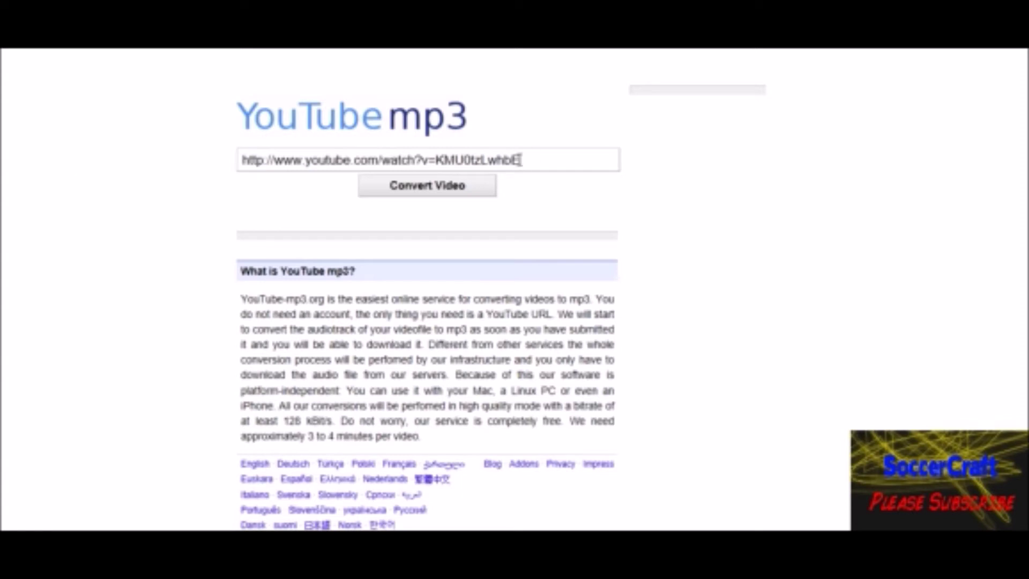
Replace the converter field's example address with the copied video URL and convert it
left_click_drag(536, 153, 262, 161)
left_click_drag(573, 159, 269, 168)
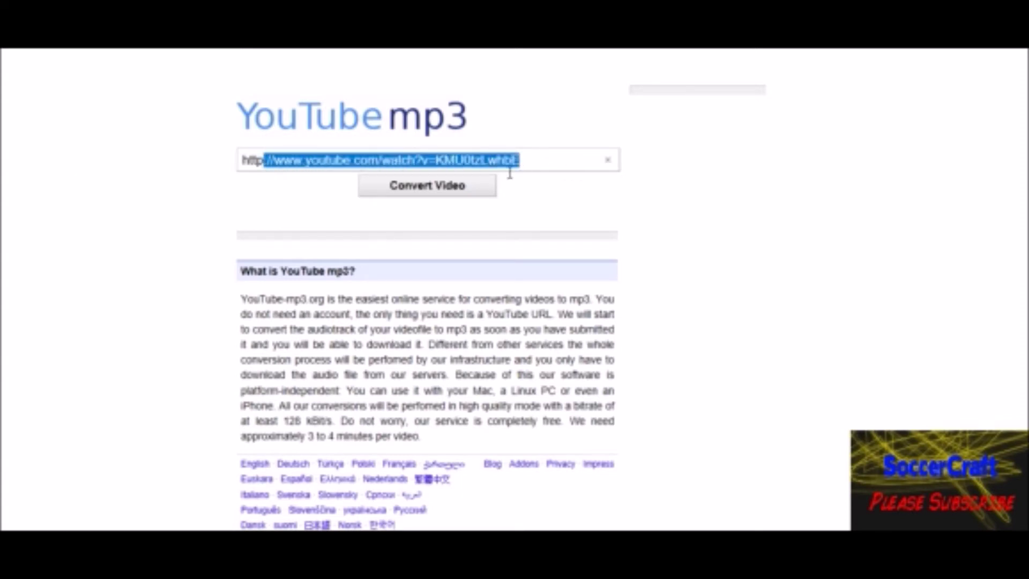
key("ctrl+a")
key("BackSpace")
left_click(326, 157)
key("ctrl+v")
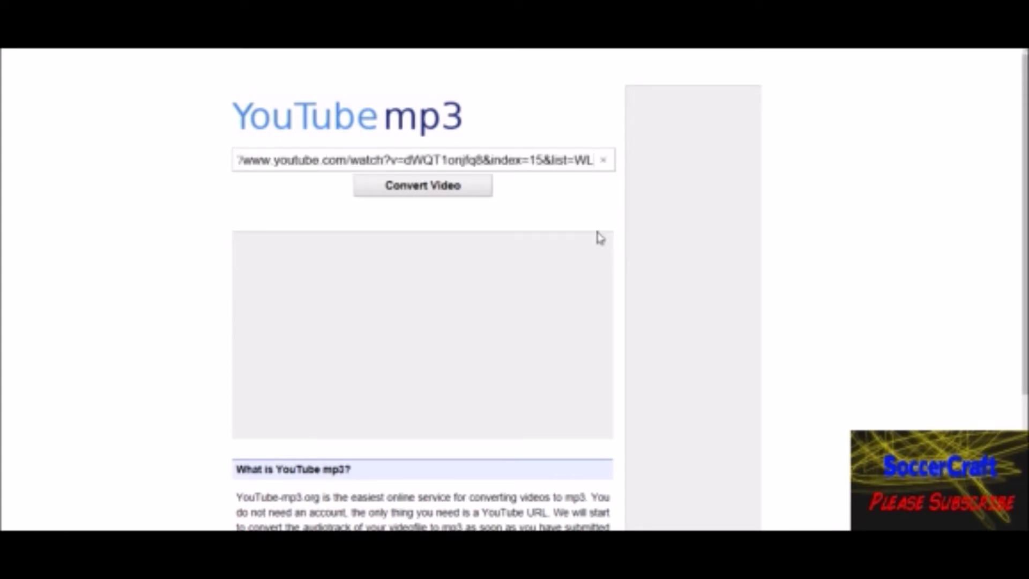
left_click(456, 188)
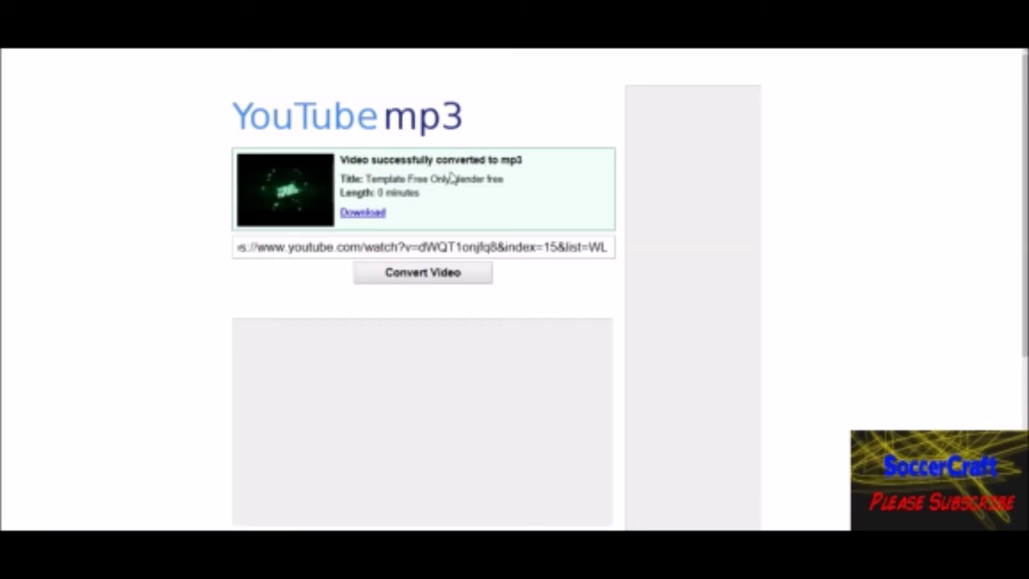
Check the mp3 conversion success message and start the MP3 download
left_click_drag(526, 161, 384, 192)
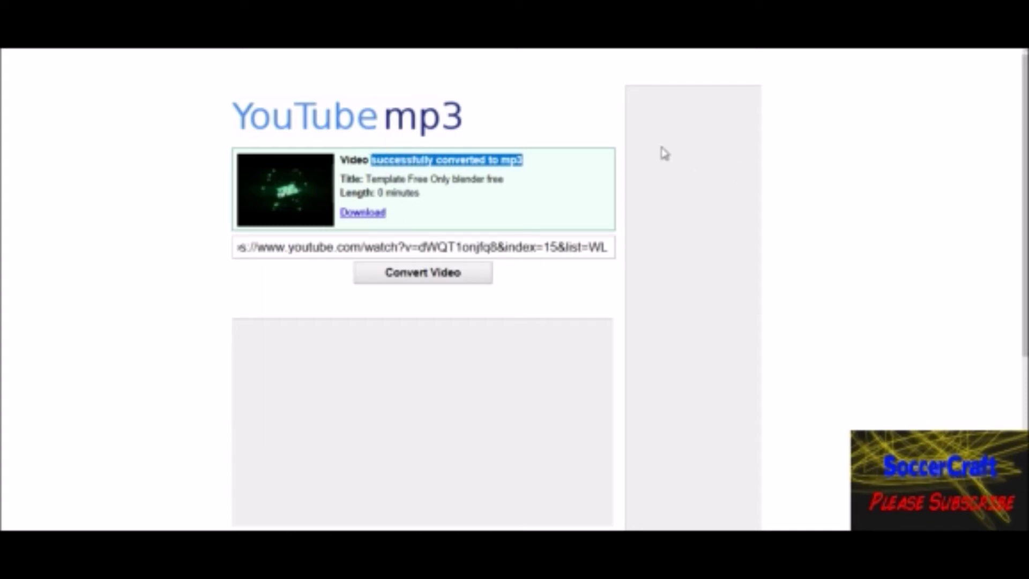
left_click(553, 103)
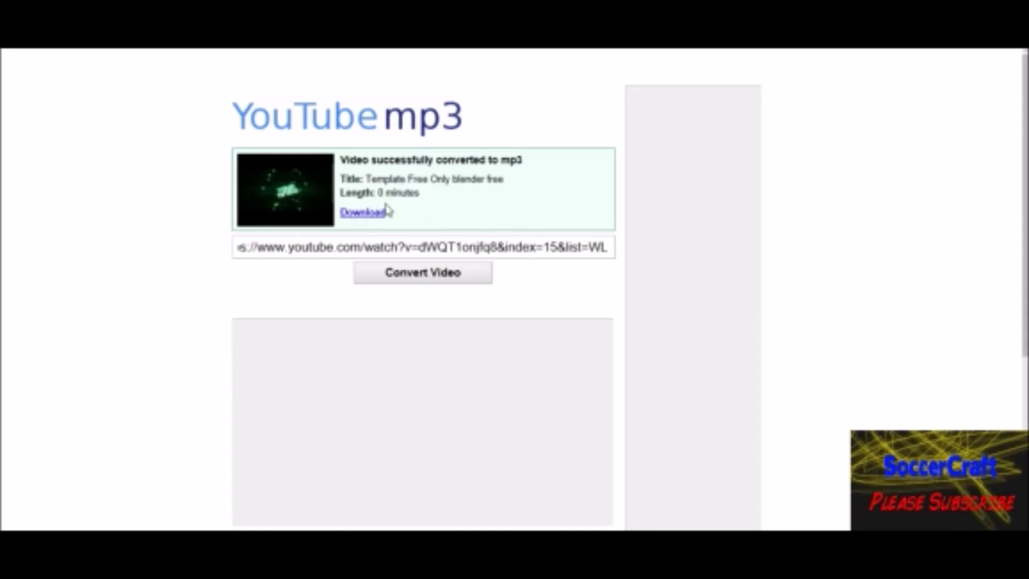
left_click(385, 228)
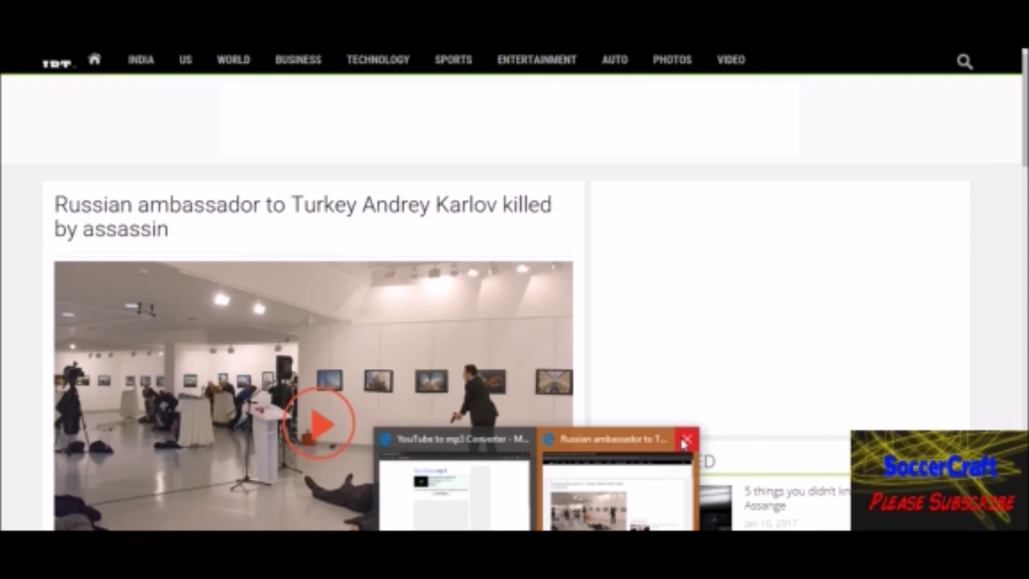
Close the other Edge window and choose Save as for the 158 KB MP3
left_click(686, 438)
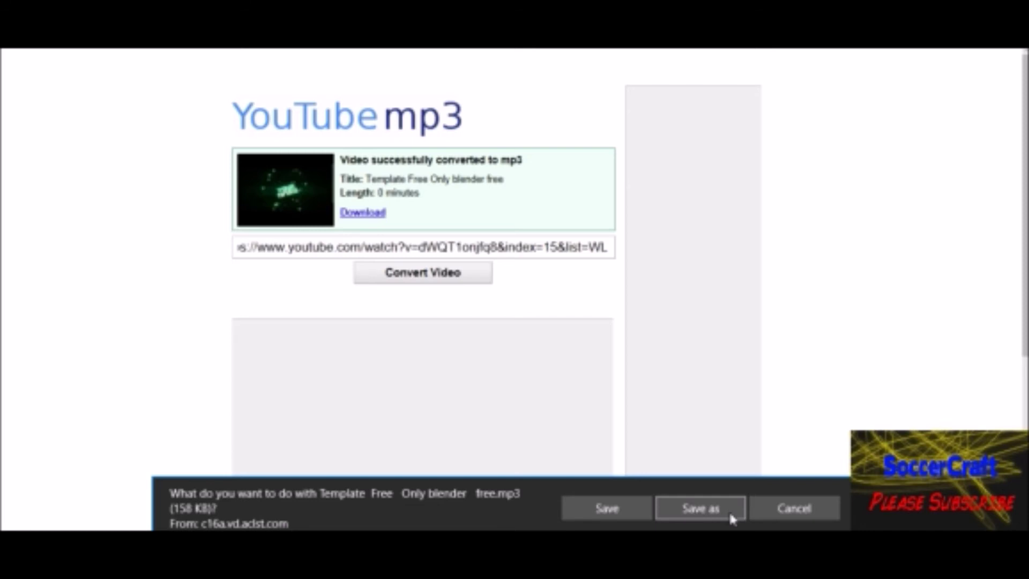
left_click(705, 509)
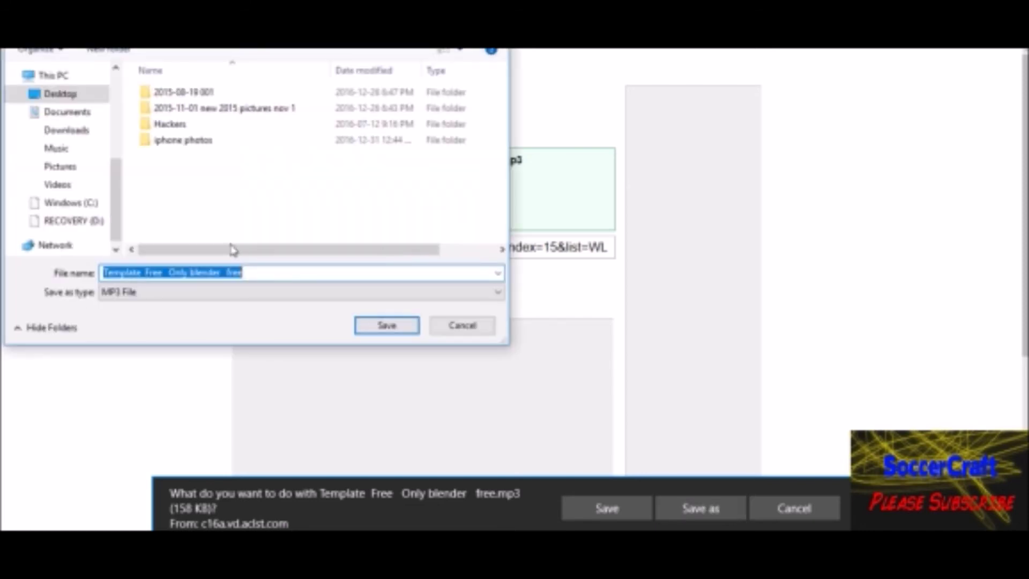
Save the 'Template Free Only blender free' MP3 to the Desktop
key("Escape")
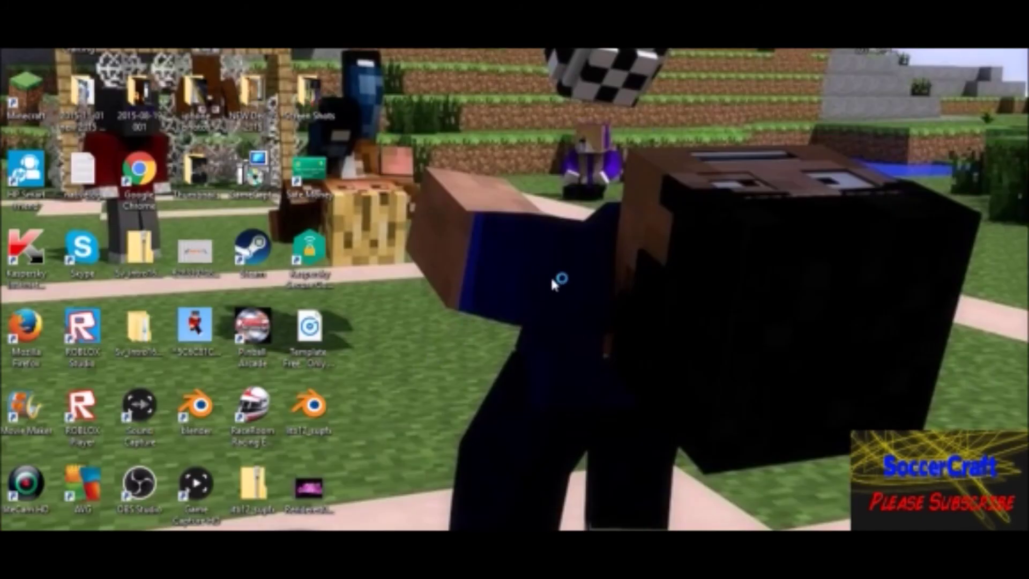
Play the desktop MP3 in Groove Music, then bring OBS back to the front
double_click(315, 322)
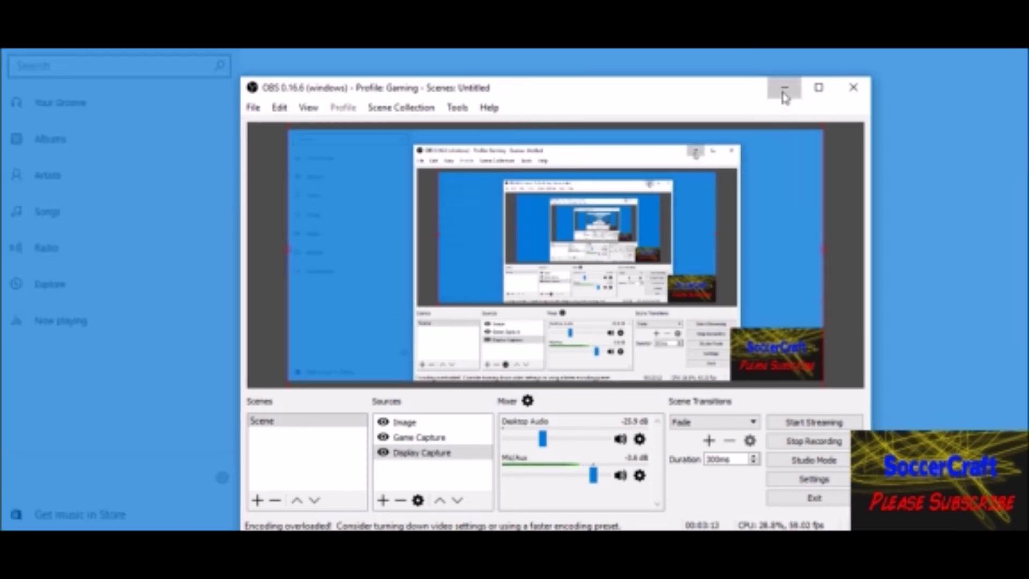
left_click(783, 86)
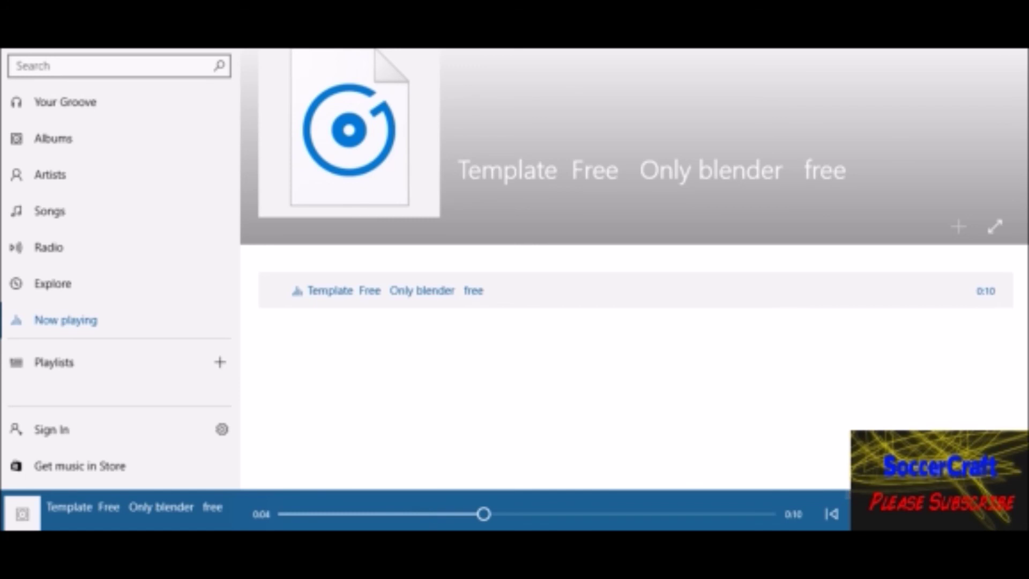
key("alt+Tab")
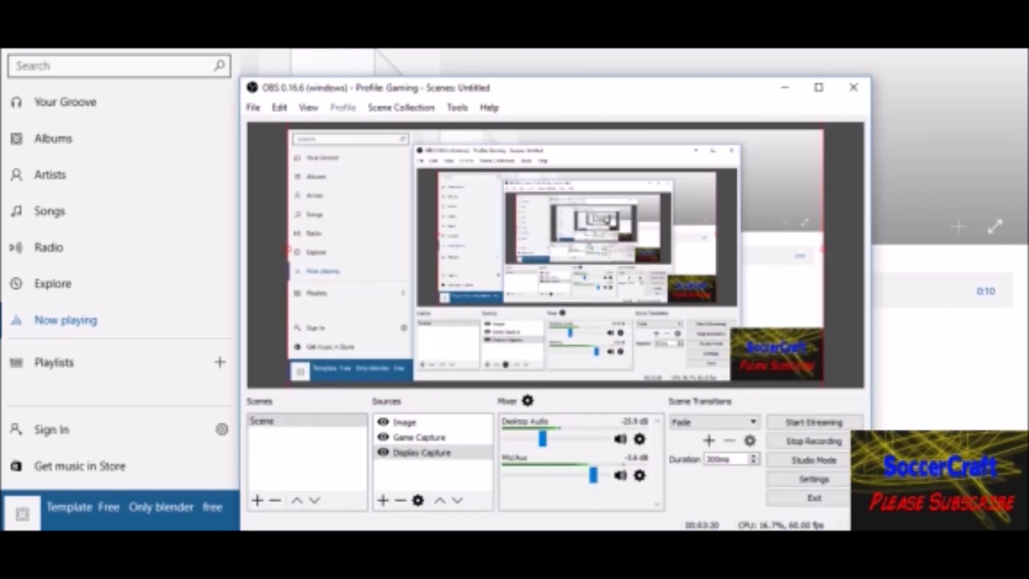
key("alt+Tab")
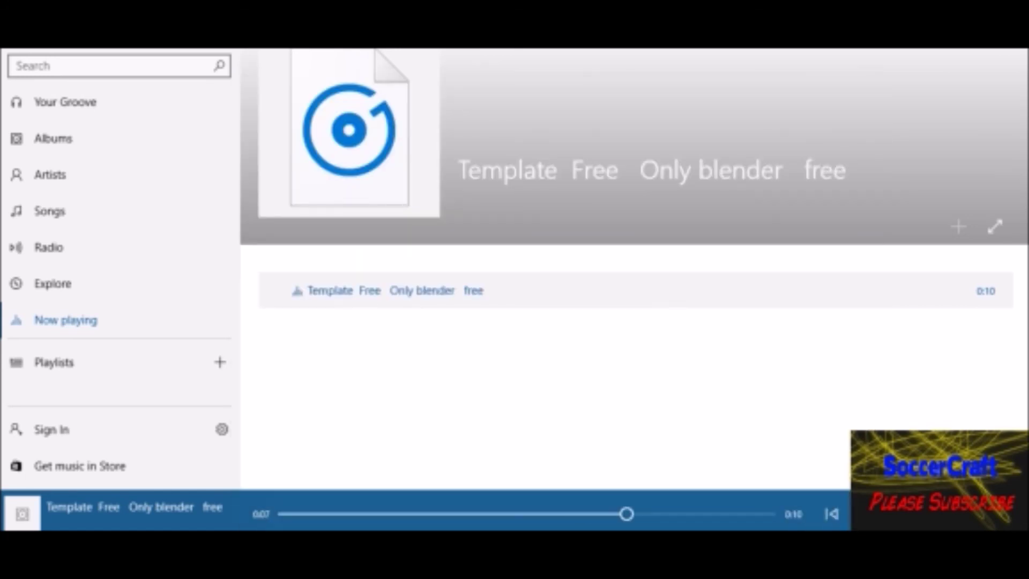
left_click(722, 483)
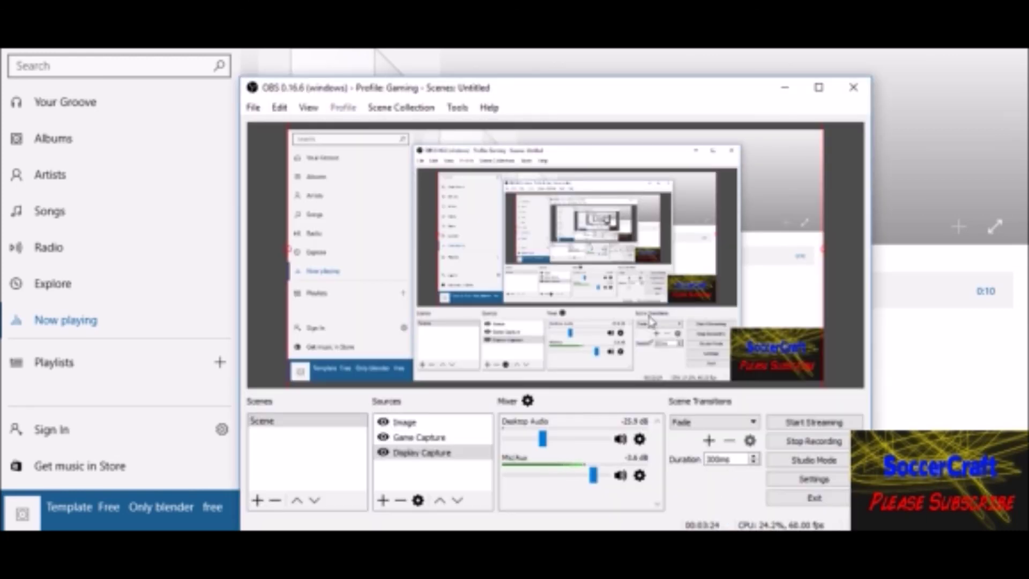